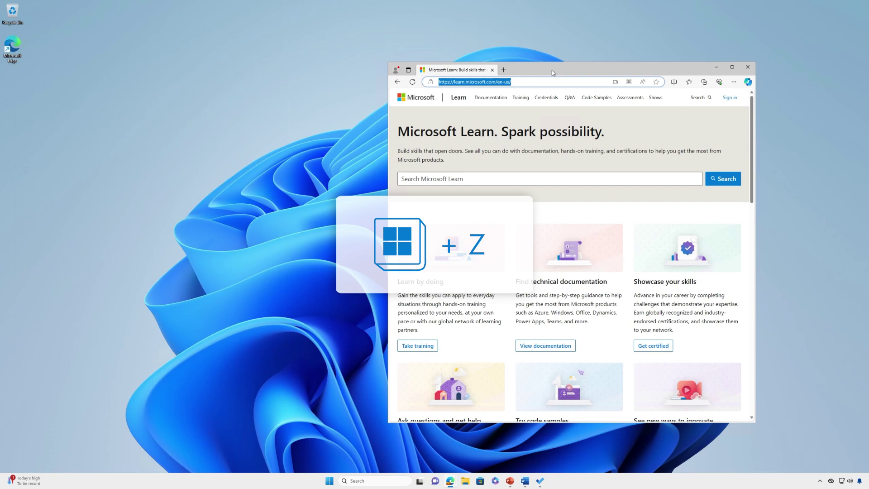
Preview snap layouts with Win+Z, then snap the Microsoft Learn Edge window into the left half.
key("super+z")
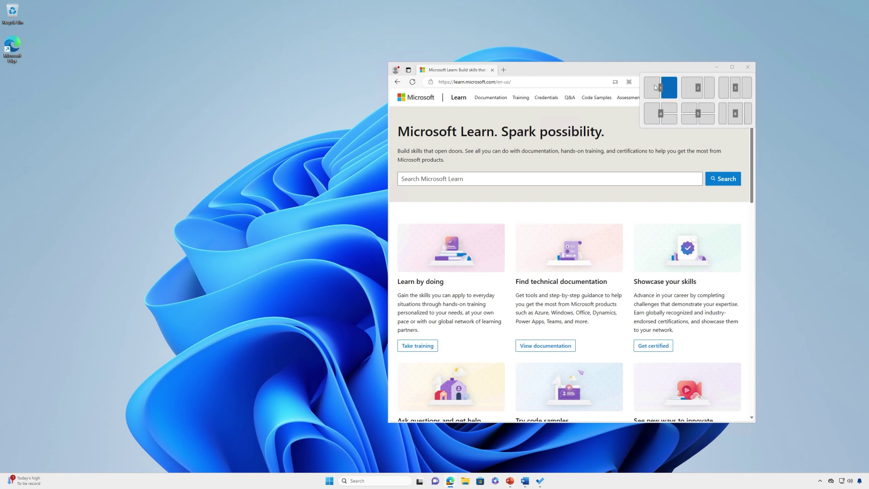
key("Escape")
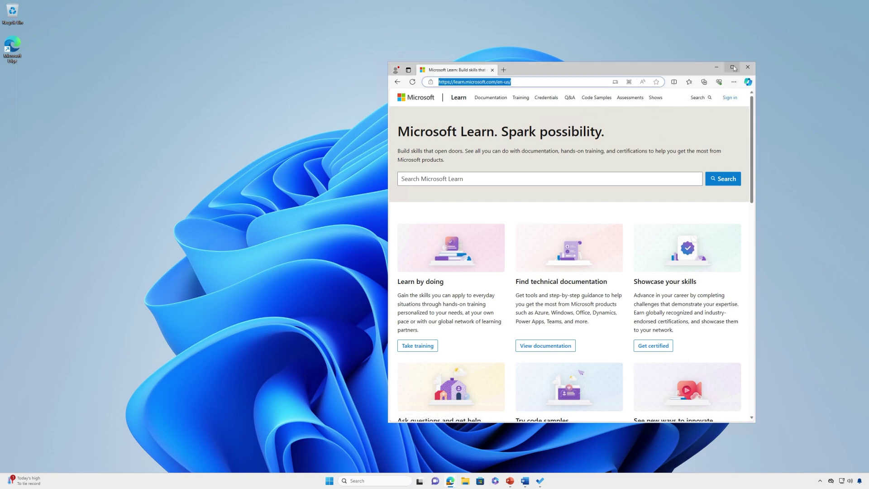
mouse_move(734, 68)
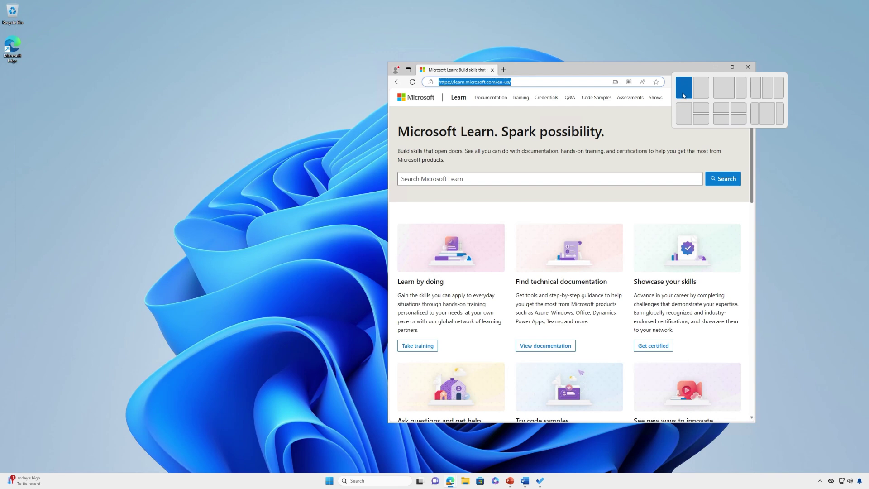
left_click(684, 90)
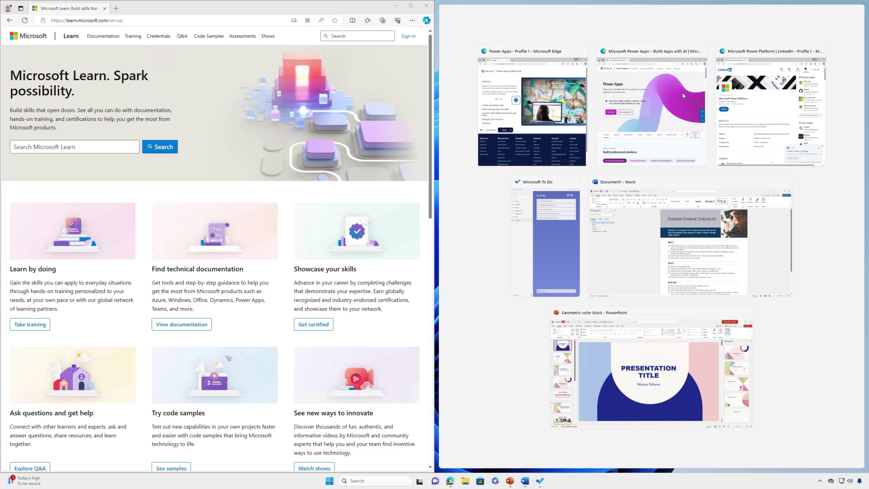
Fill the right half with Microsoft To Do, then widen Edge to about two-thirds by dragging the divider.
left_click(557, 234)
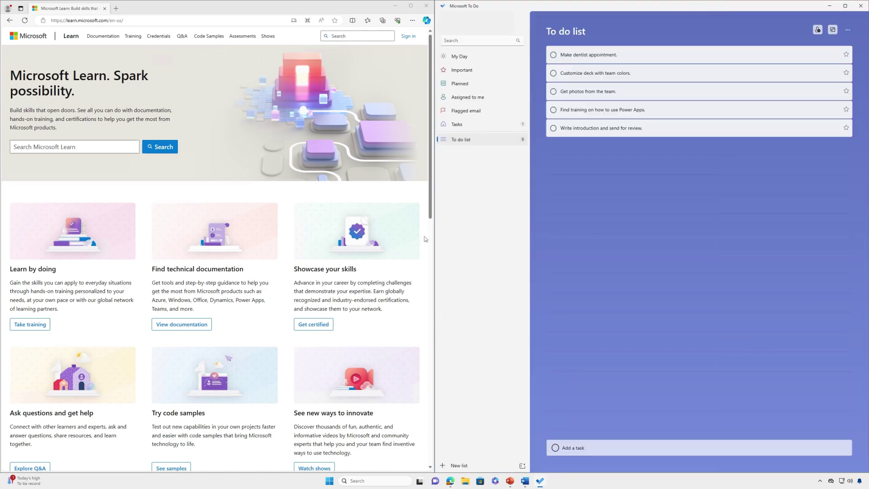
mouse_move(434, 263)
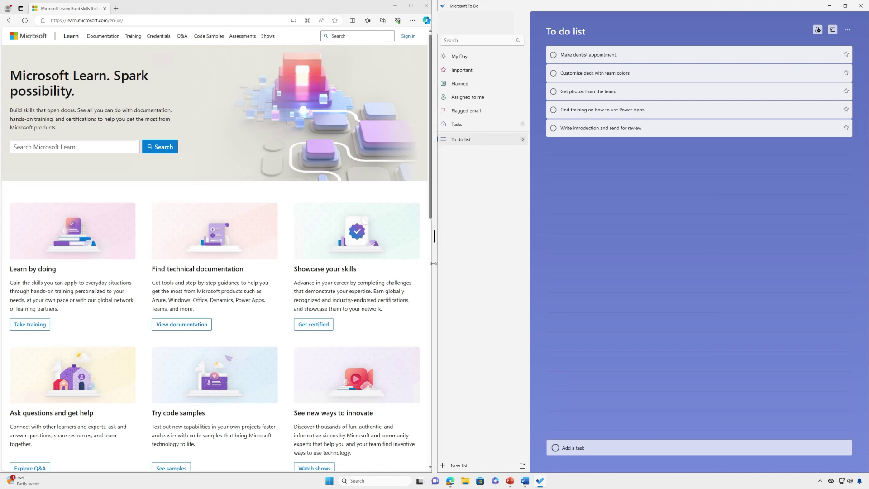
left_click_drag(434, 263, 592, 274)
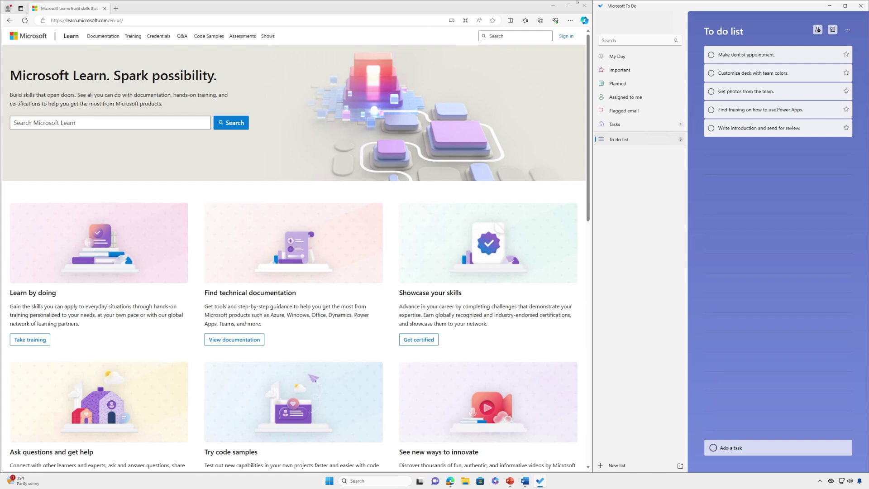
mouse_move(569, 9)
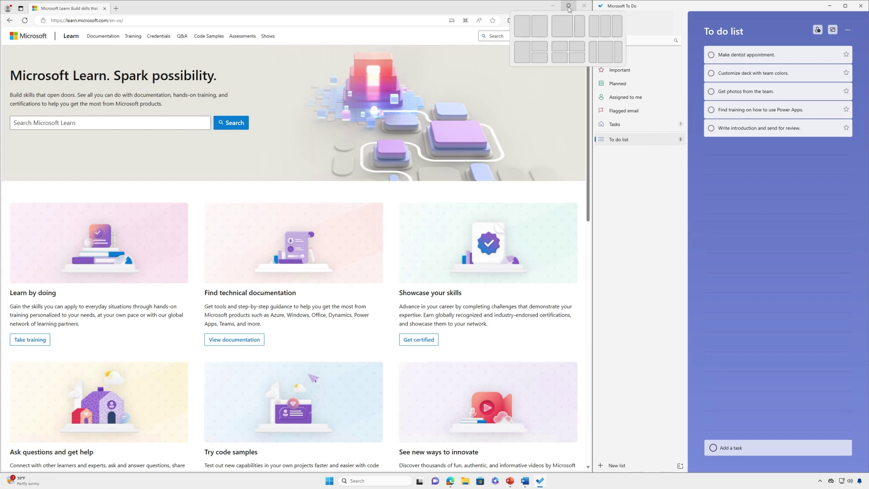
Snap Edge to the right half, then Alt+Tab through open windows back to Microsoft Learn.
left_click(544, 31)
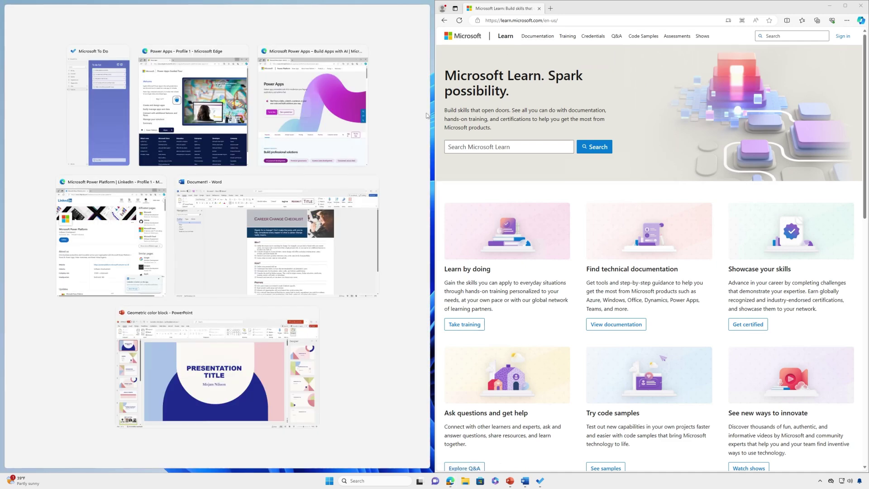
key("alt+Tab")
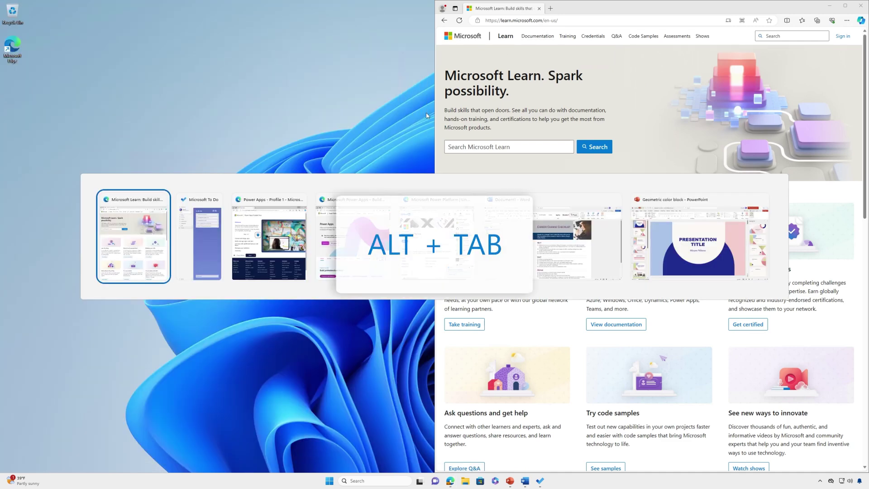
key("Tab")
key("Tab")
key("Tab")
key("Tab")
key("Tab")
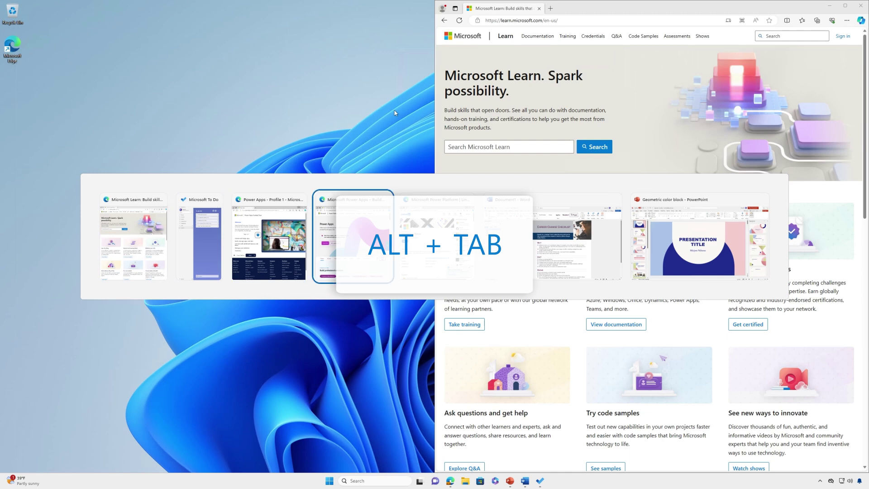
key("Tab")
key("Tab")
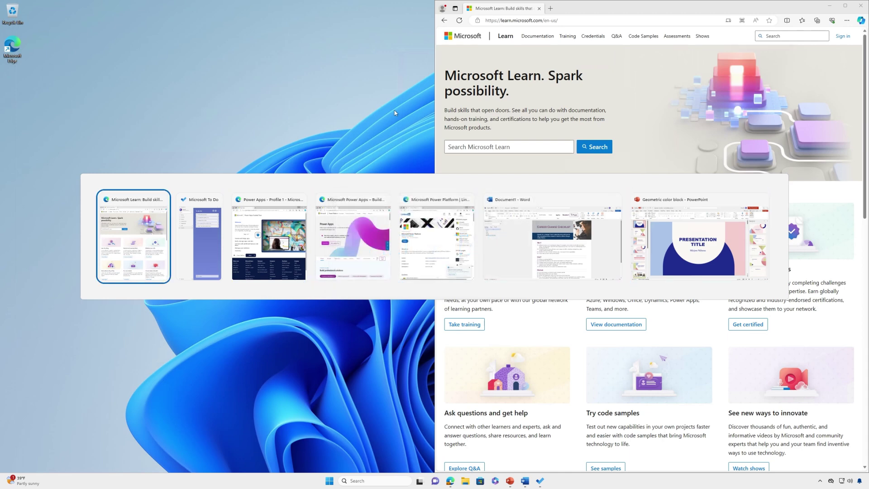
Tile four Edge windows into quarters: Learn top-right, Power Apps tour and product page left, LinkedIn bottom-right.
mouse_move(845, 5)
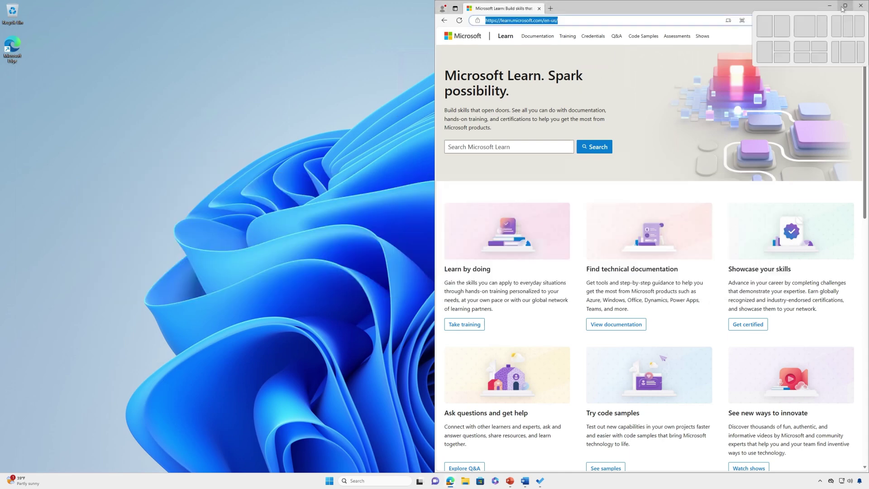
left_click(823, 46)
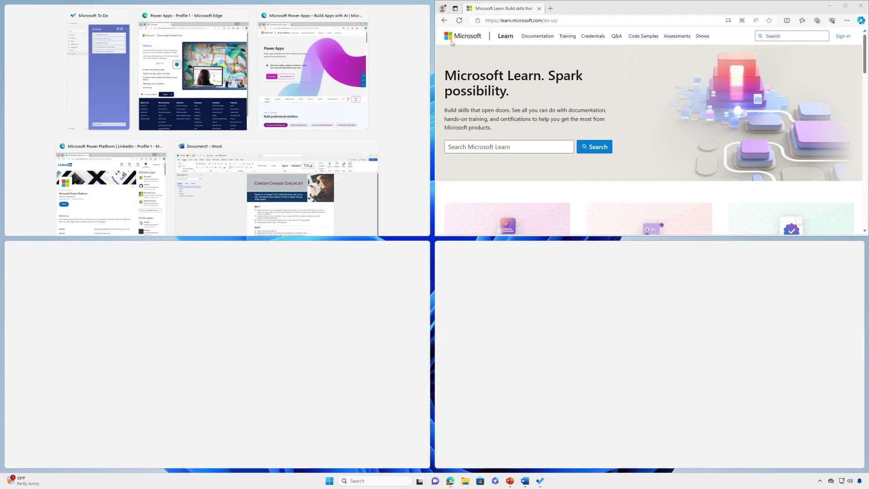
left_click(198, 62)
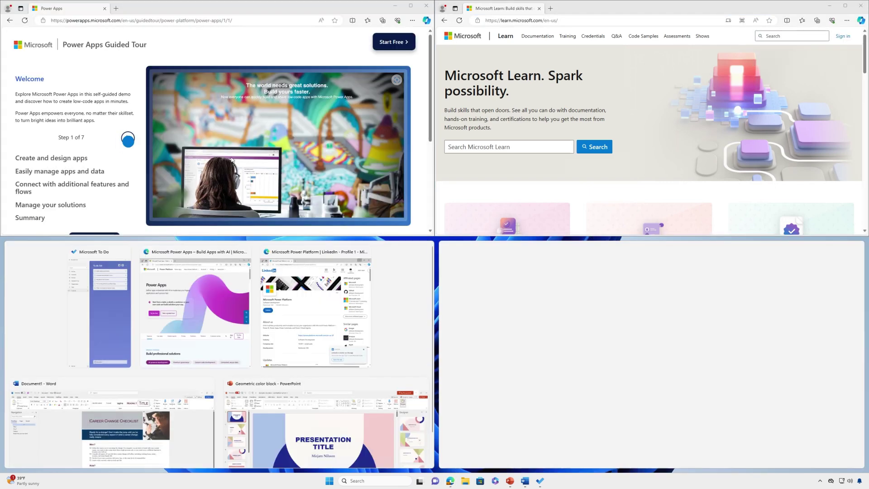
left_click(188, 312)
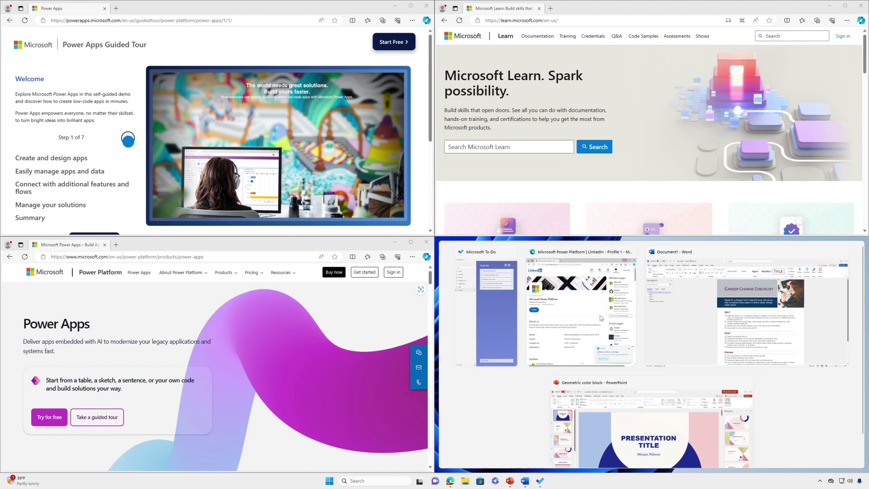
left_click(572, 318)
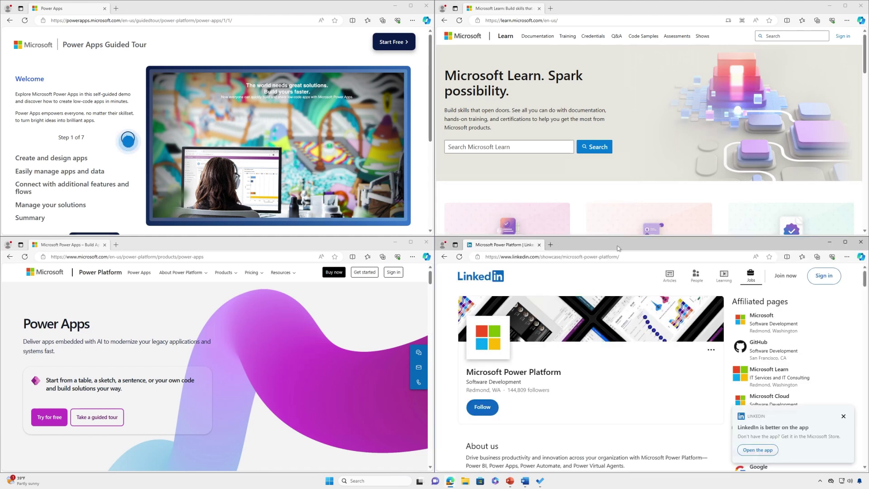
Bring the Career Change Checklist Word document forward, then restore the four-window Edge snap group from the taskbar.
left_click(526, 480)
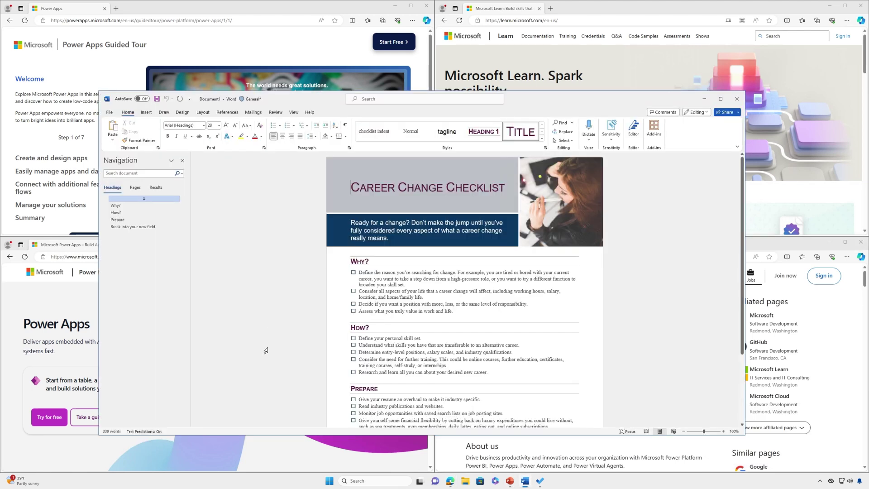
mouse_move(453, 481)
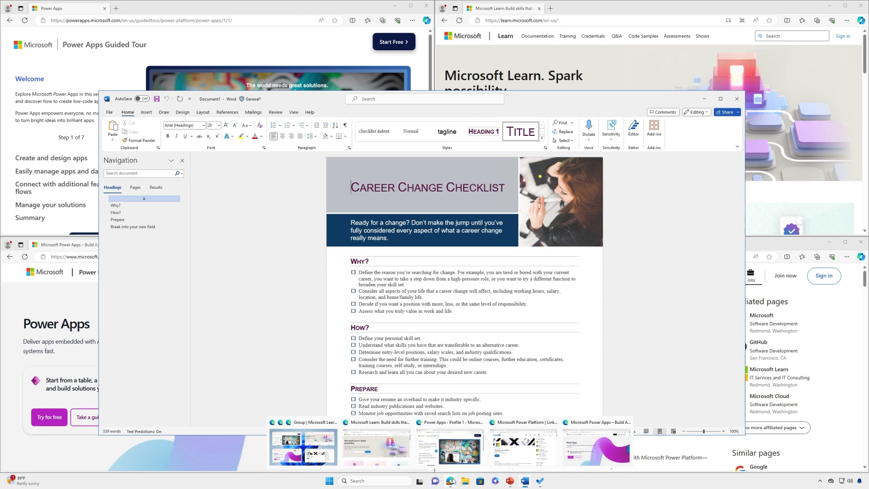
mouse_move(312, 424)
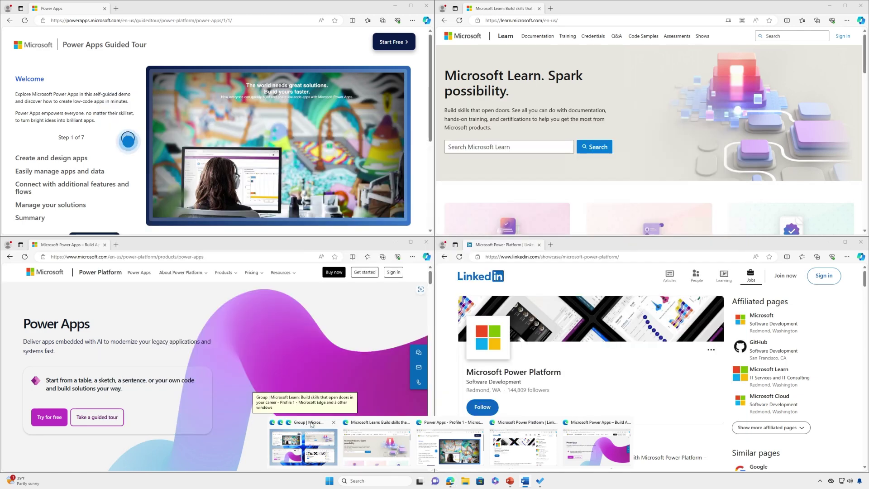
left_click(311, 424)
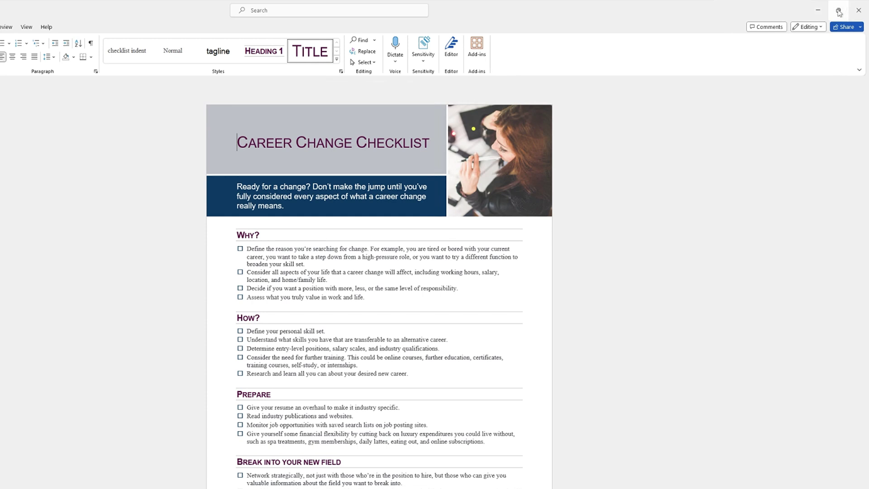
Snap Word to the right half, then drag it into the top-right quarter.
mouse_move(839, 12)
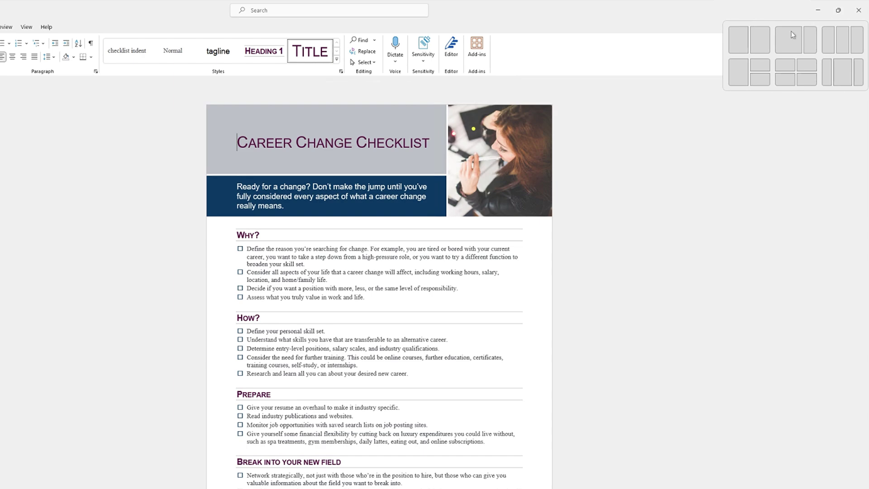
left_click(766, 41)
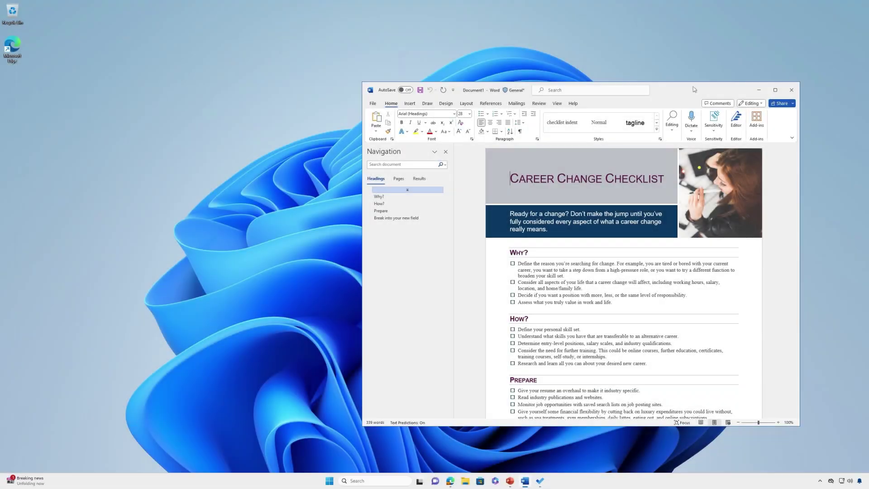
left_click_drag(694, 86, 858, 4)
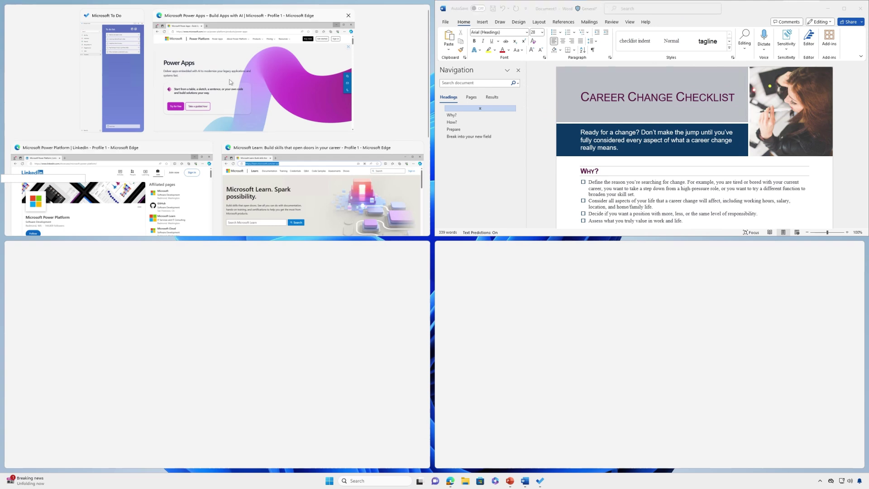
Fill the remaining quarters: PowerPoint top-left, Power Apps bottom-left, LinkedIn page bottom-right.
scroll(249, 97, "down", 3)
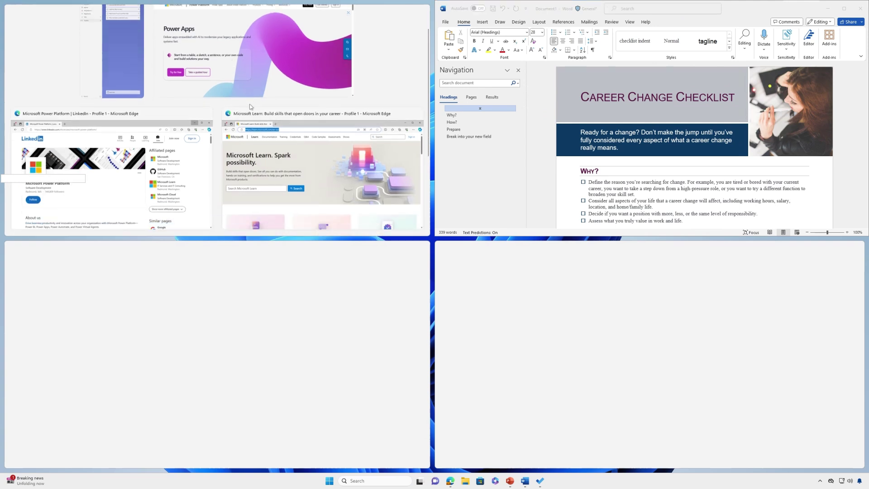
left_click(274, 175)
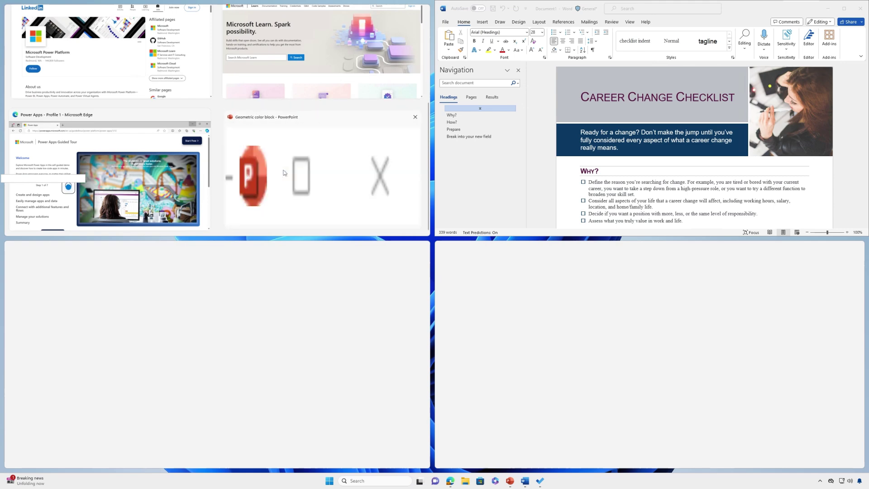
left_click(256, 306)
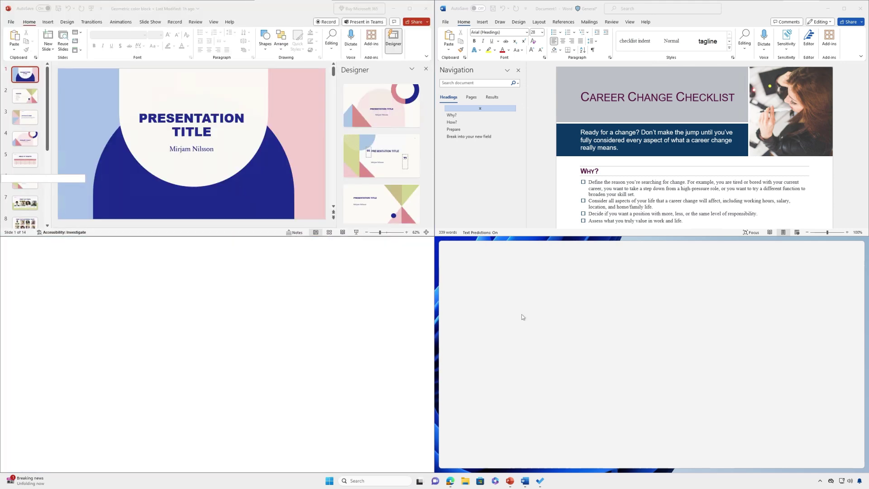
left_click(677, 333)
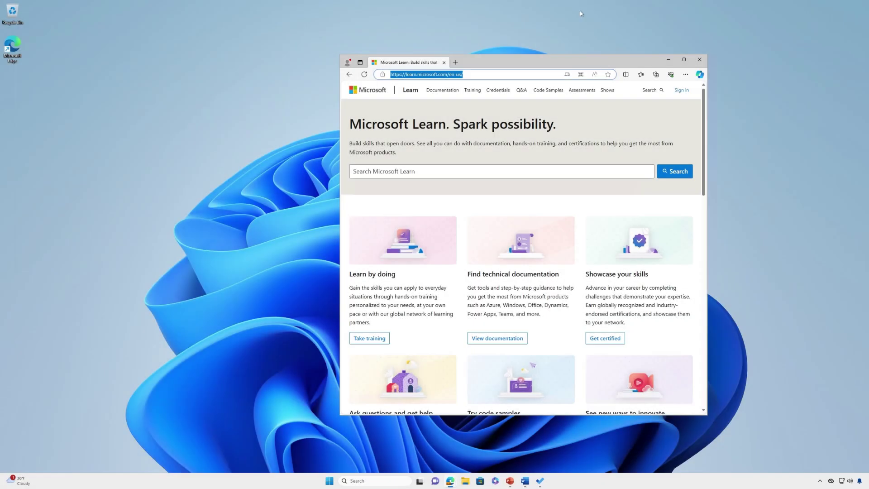
Drop Microsoft Learn into the middle of three columns and put the Power Apps tour in the left column.
left_click_drag(595, 63, 510, 3)
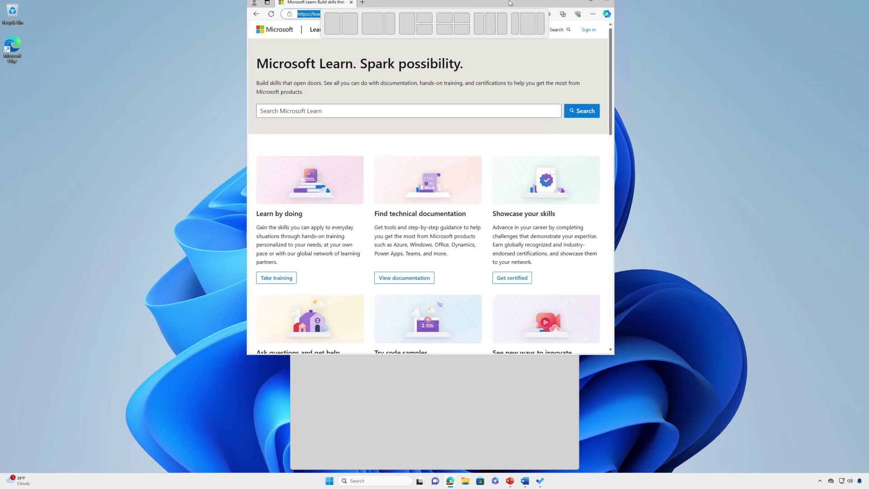
left_click_drag(510, 3, 491, 22)
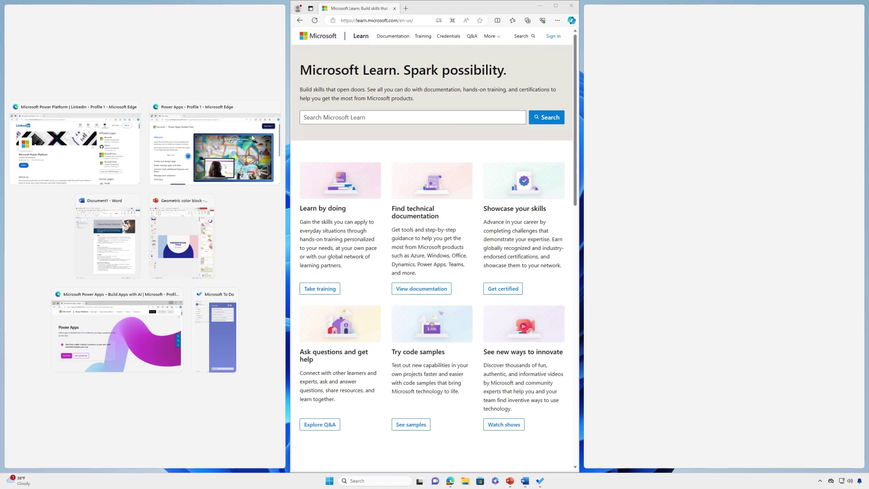
left_click(226, 154)
left_click(686, 142)
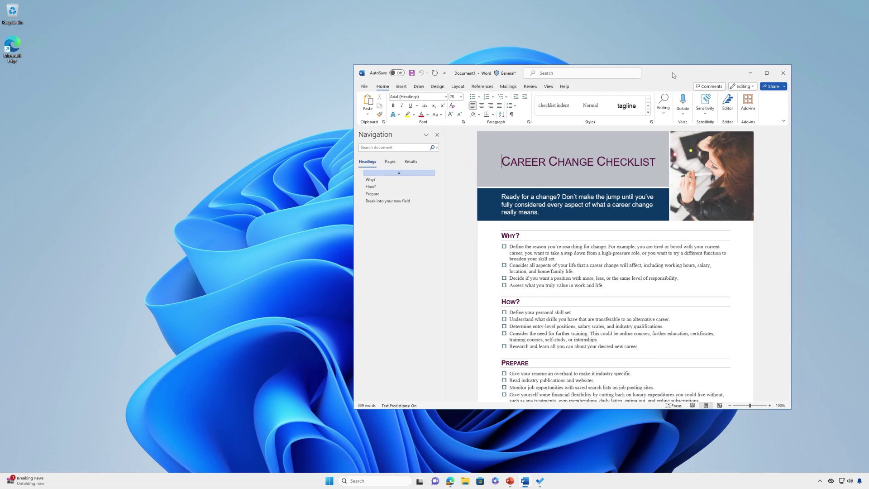
Show the six snap layouts for the floating Career Change Checklist Word window with Win+Z.
key("super+z")
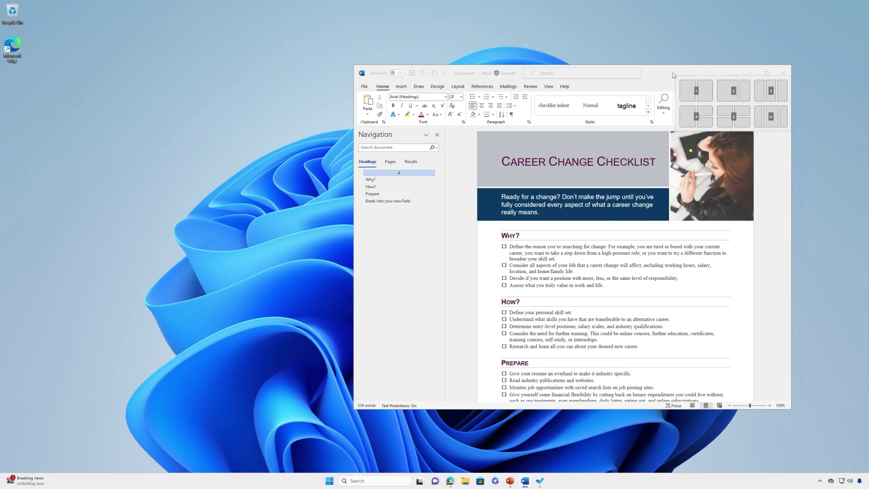
Cycle Word through Win+arrow snaps, maximize and restore, ending right-half with PowerPoint filling the left.
left_click(687, 90)
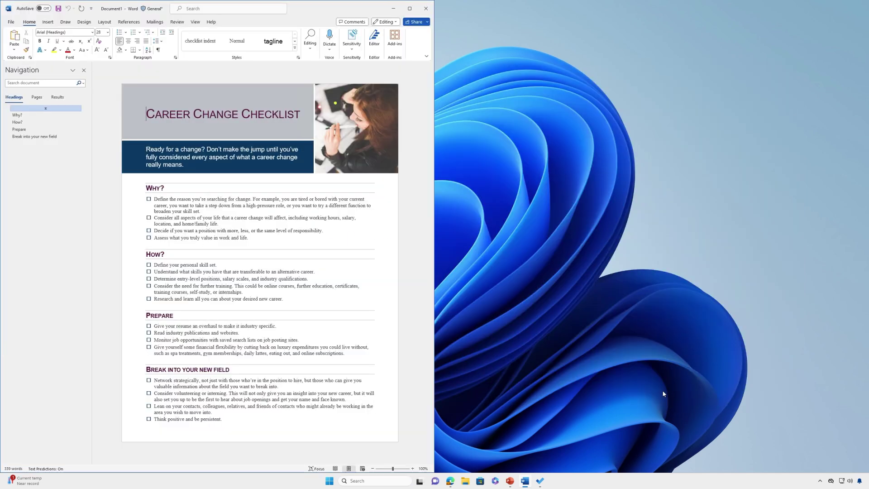
key("super+Right")
key("super+Right")
key("super+Left")
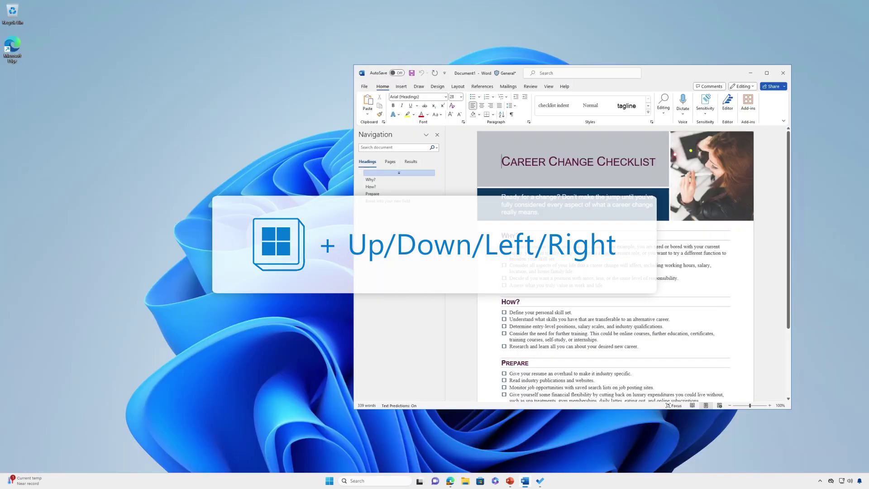
key("super+Up")
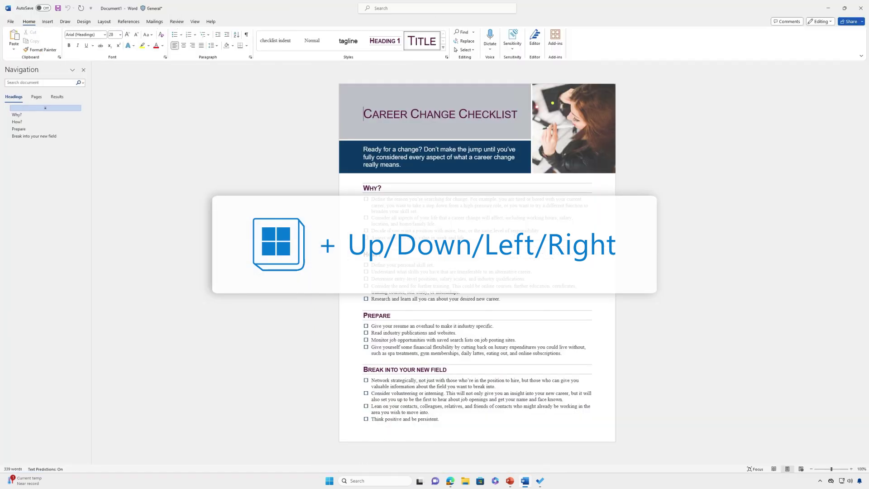
key("super+Down")
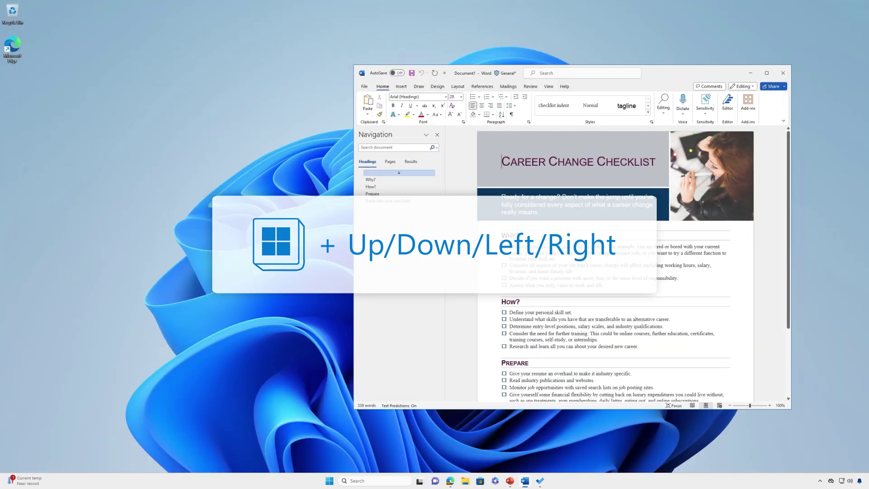
key("super+Right")
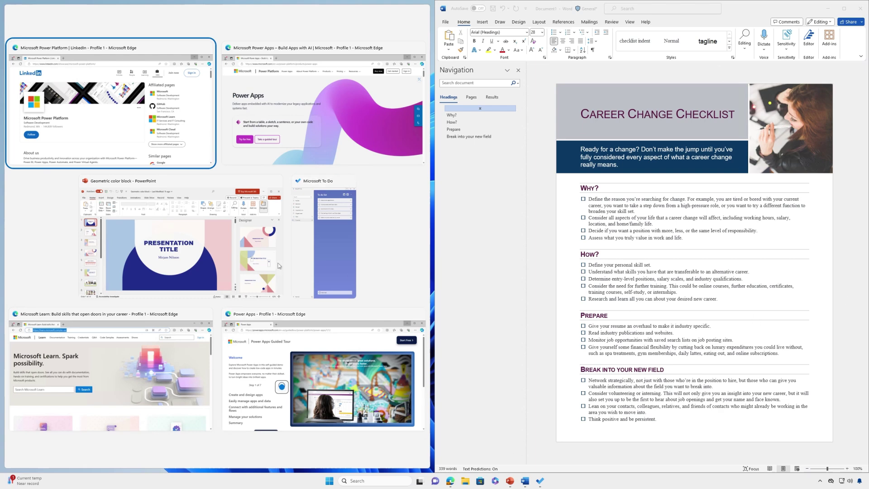
left_click(228, 253)
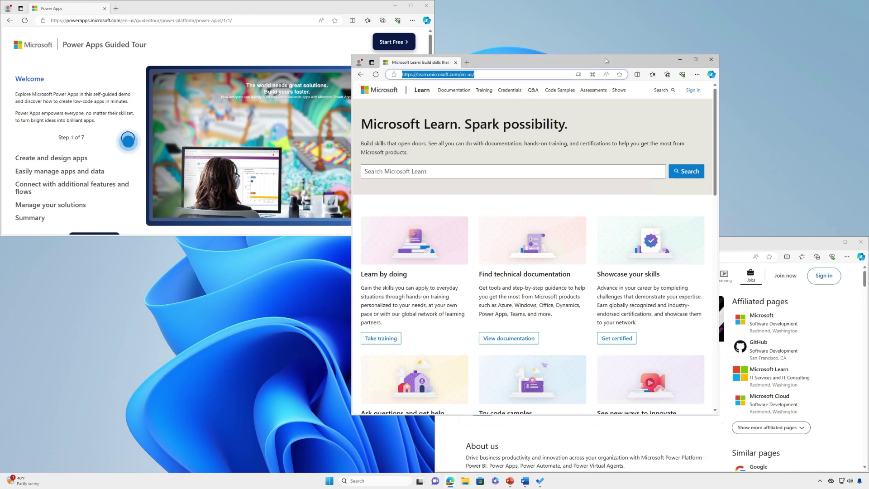
mouse_move(599, 55)
left_mouse_down()
mouse_move(458, 54)
mouse_move(478, 54)
left_mouse_up()
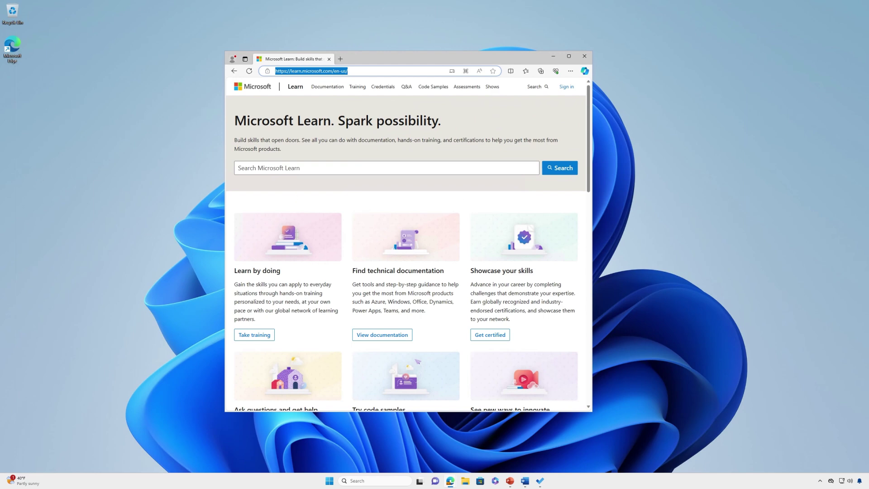
left_click_drag(478, 54, 607, 61)
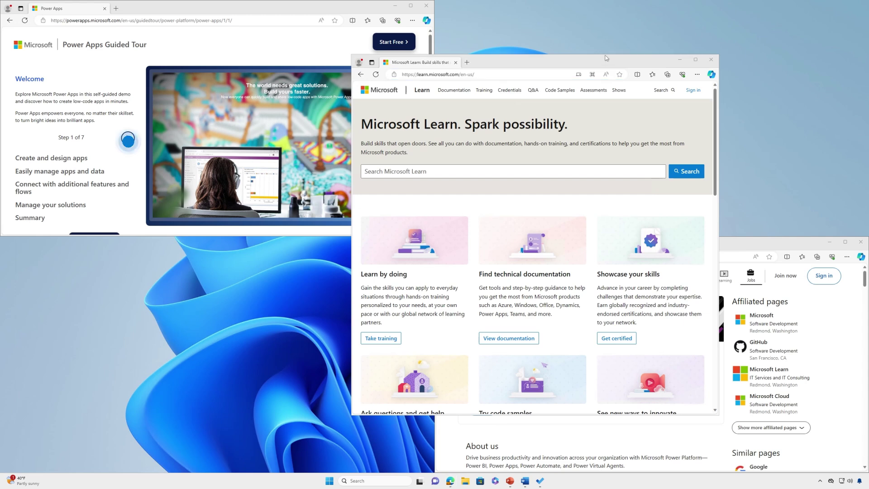